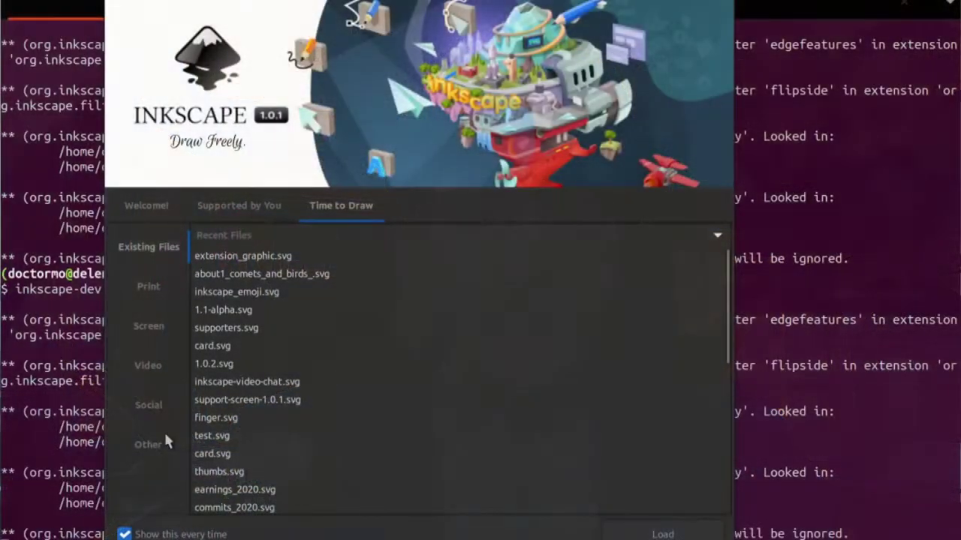
Step: Create a new drawing from the About Screen template in the Other category
left_click(153, 442)
left_click(235, 318)
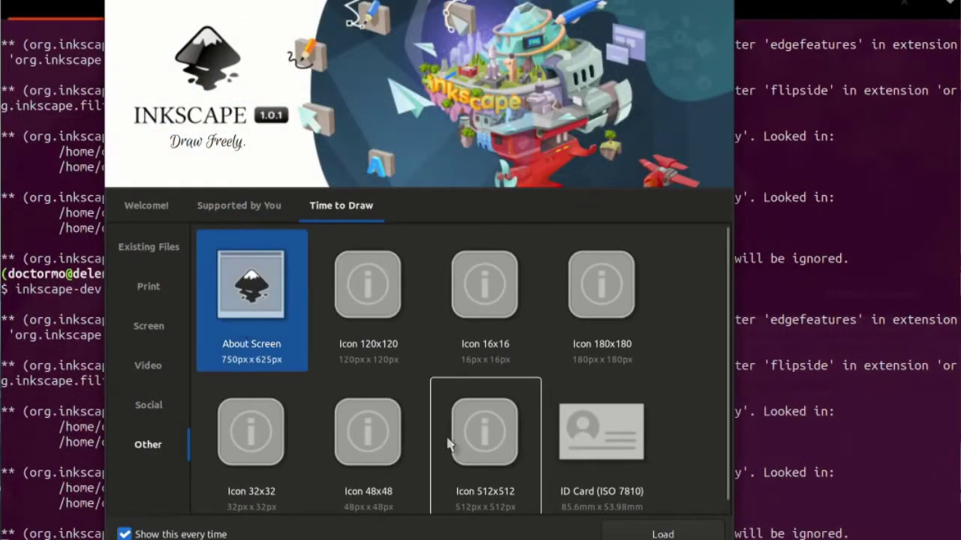
left_click(665, 534)
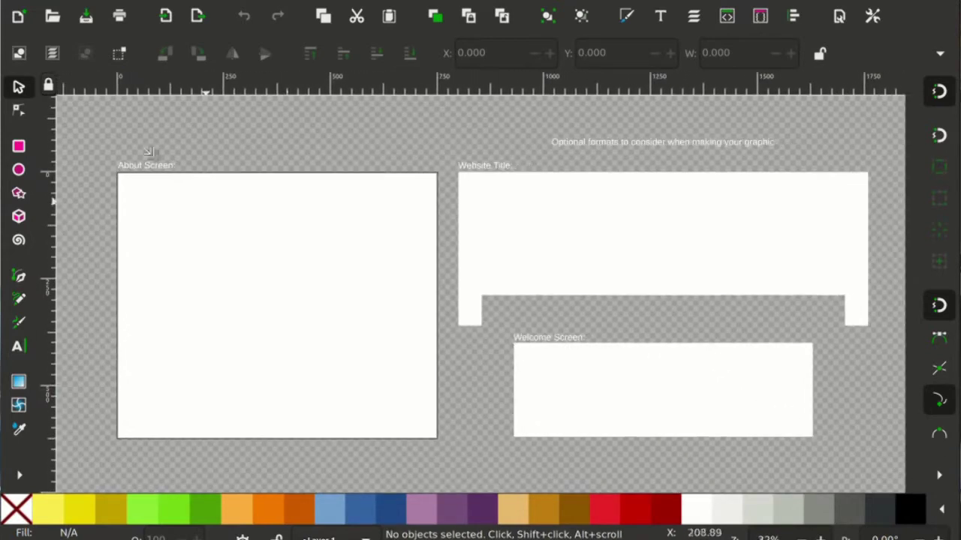
Step: Switch to the Node tool to edit individual path nodes
left_click(17, 102)
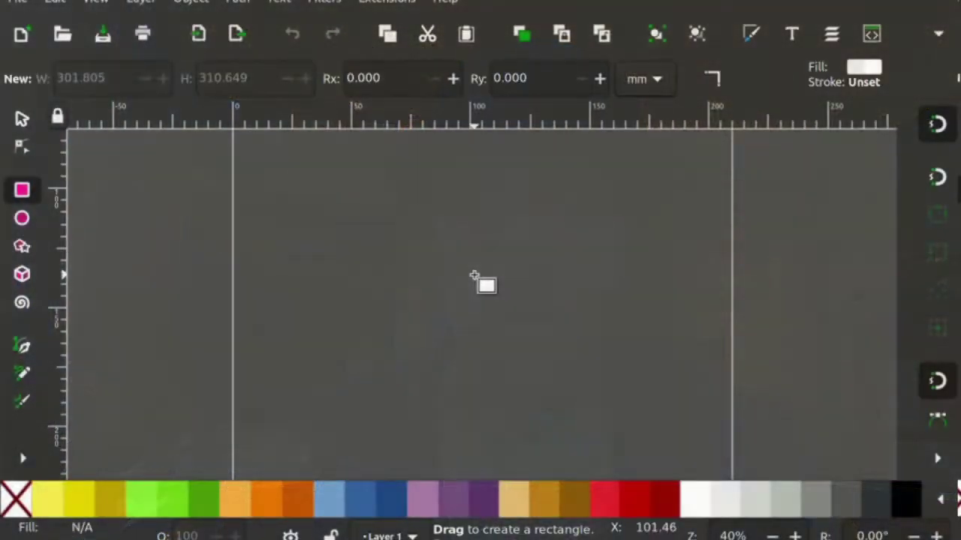
Step: Draw a rectangle and position it at X 100, Y 100
left_click_drag(349, 241, 513, 370)
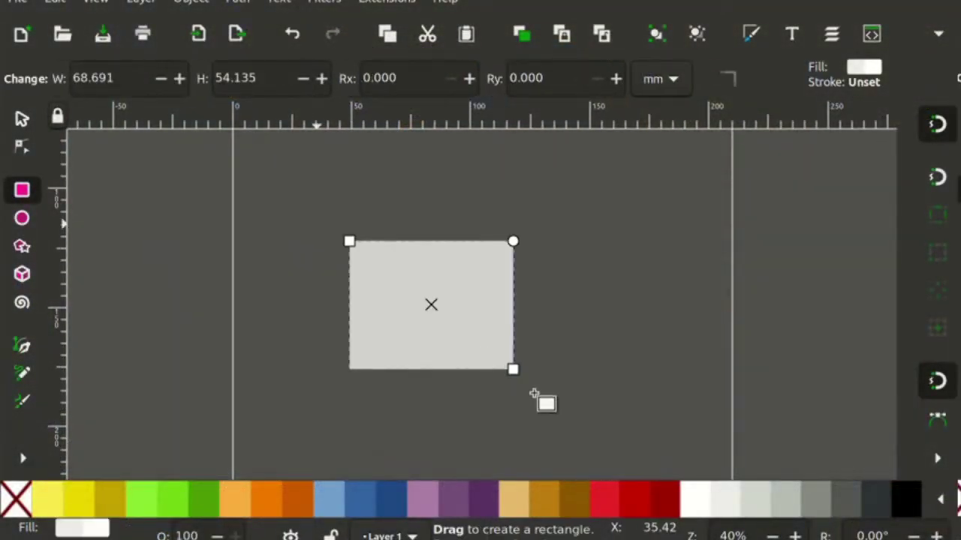
key("s")
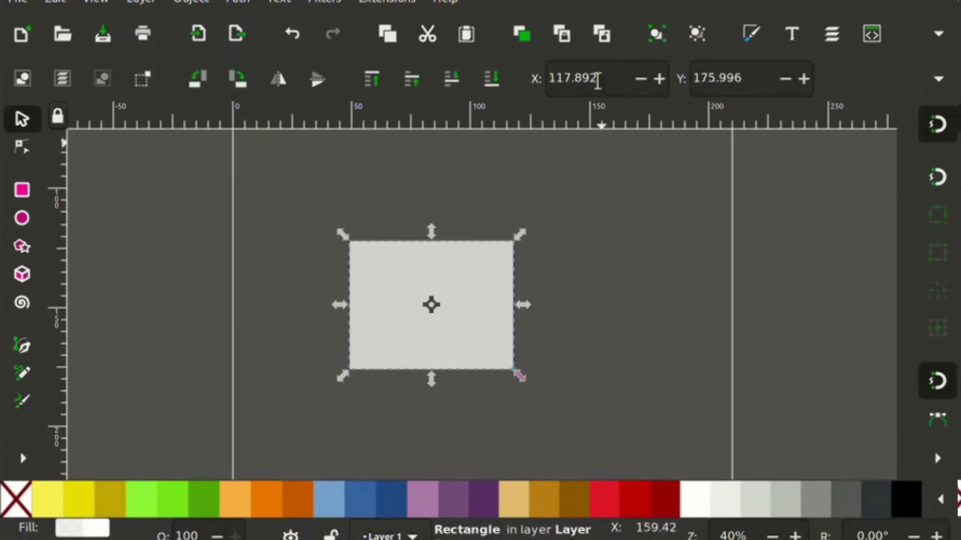
left_click(555, 78)
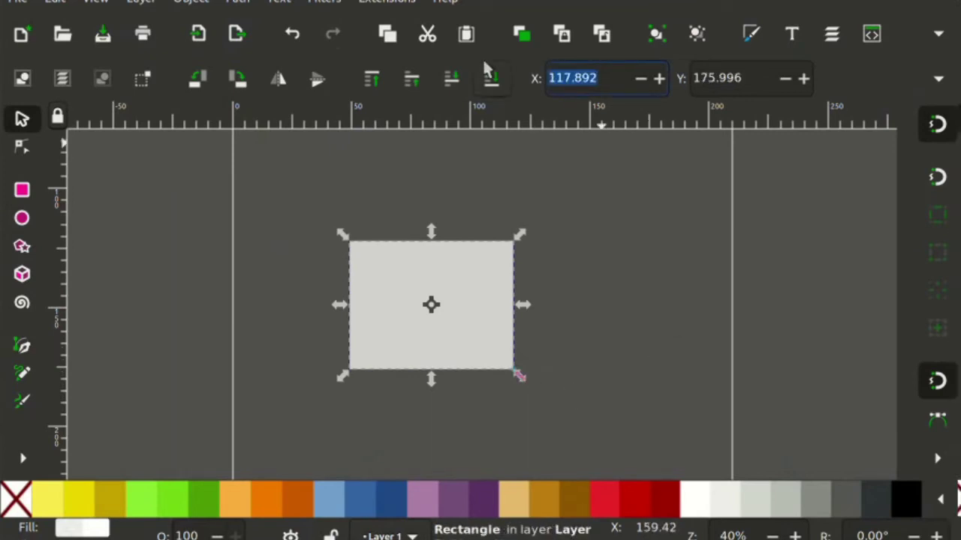
type("100")
key("Return")
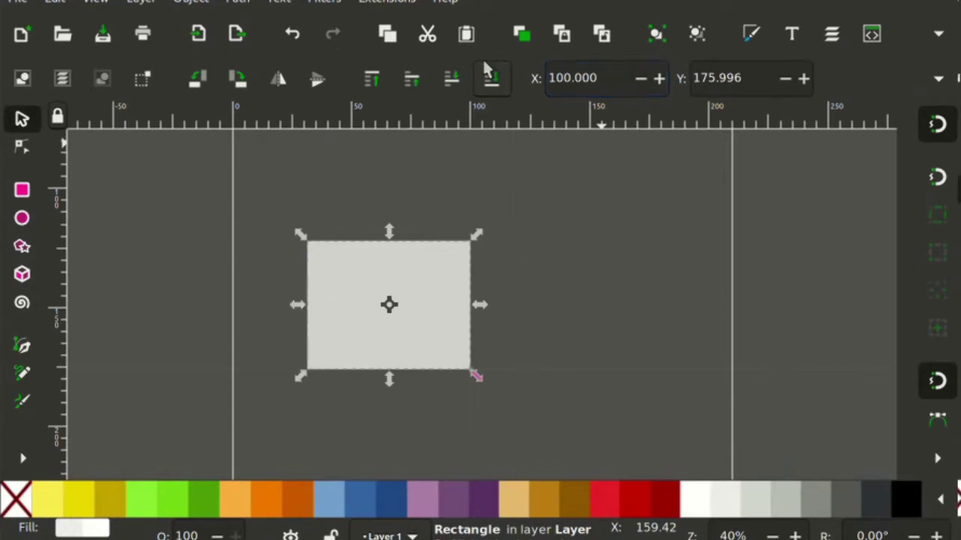
left_click(748, 78)
type("100")
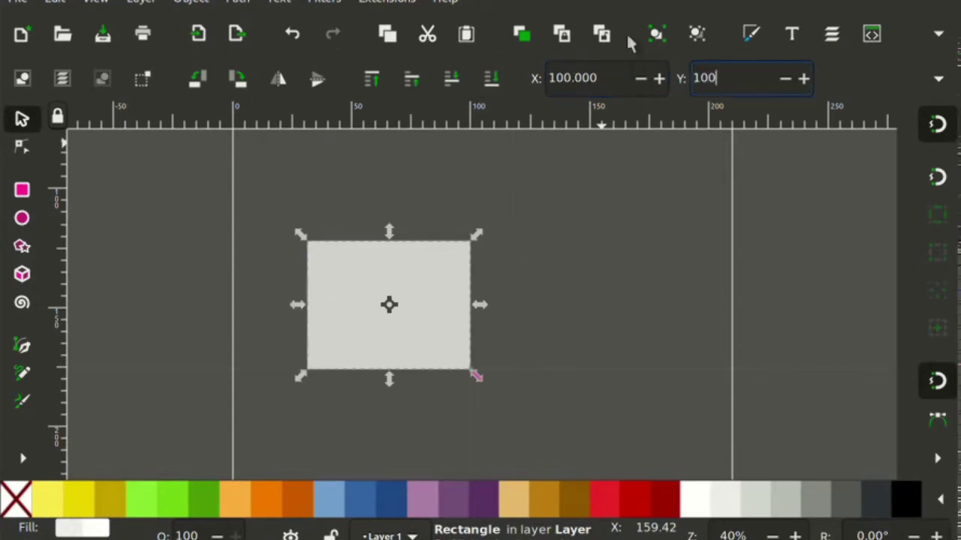
key("Return")
Step: Move the rectangle to X 50, Y 50, place its top-left corner at X 50, and narrow it slightly
scroll(521, 304, "up", 7)
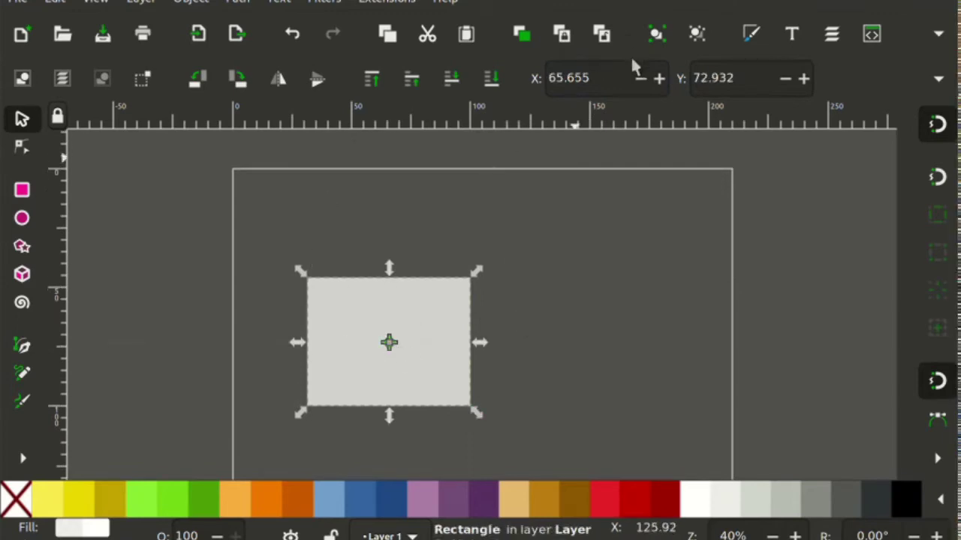
left_click_drag(605, 84, 547, 72)
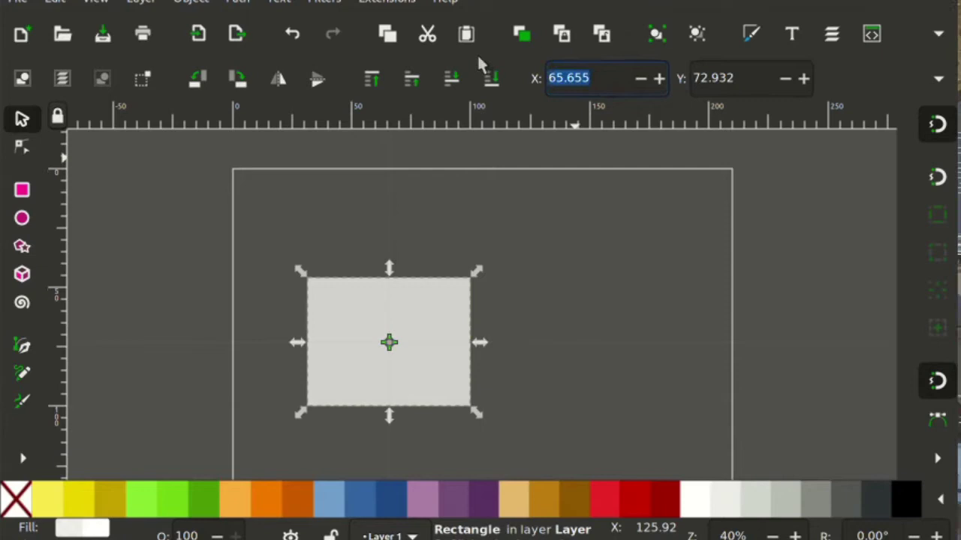
key("Return")
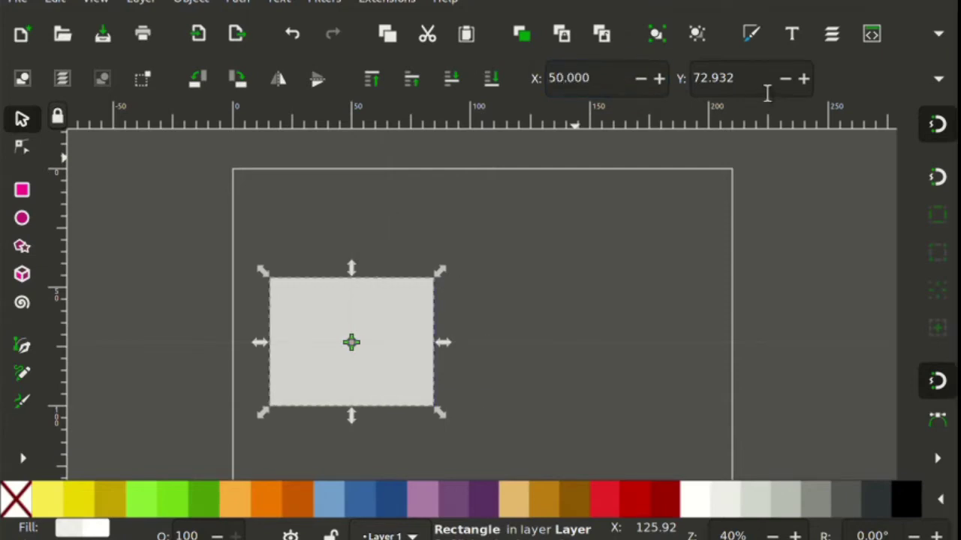
left_click_drag(750, 80, 644, 75)
type("50")
key("Return")
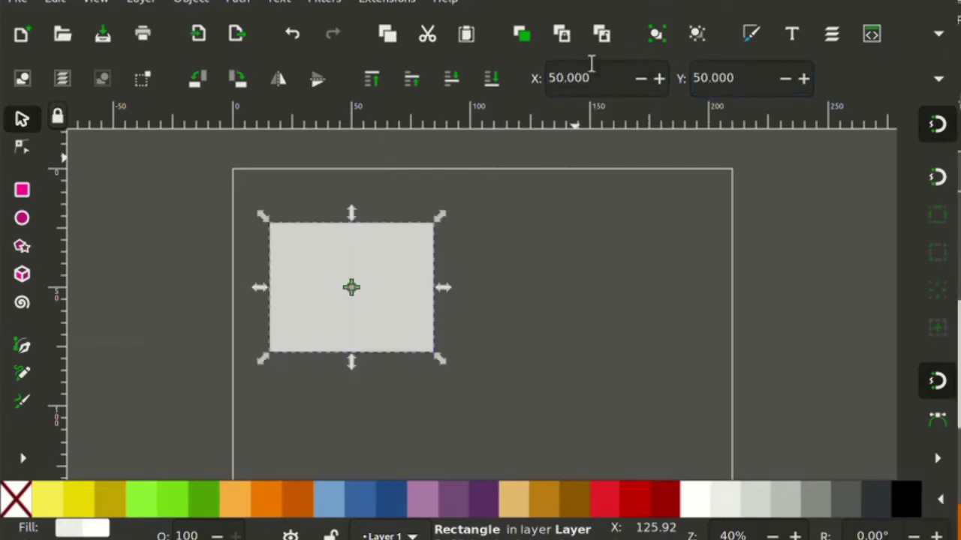
left_click(262, 217)
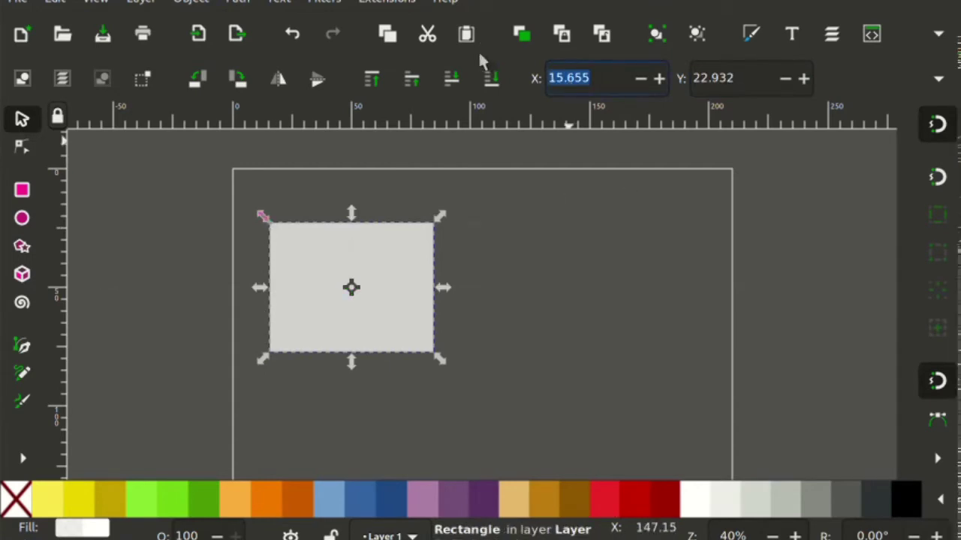
type("50")
key("Return")
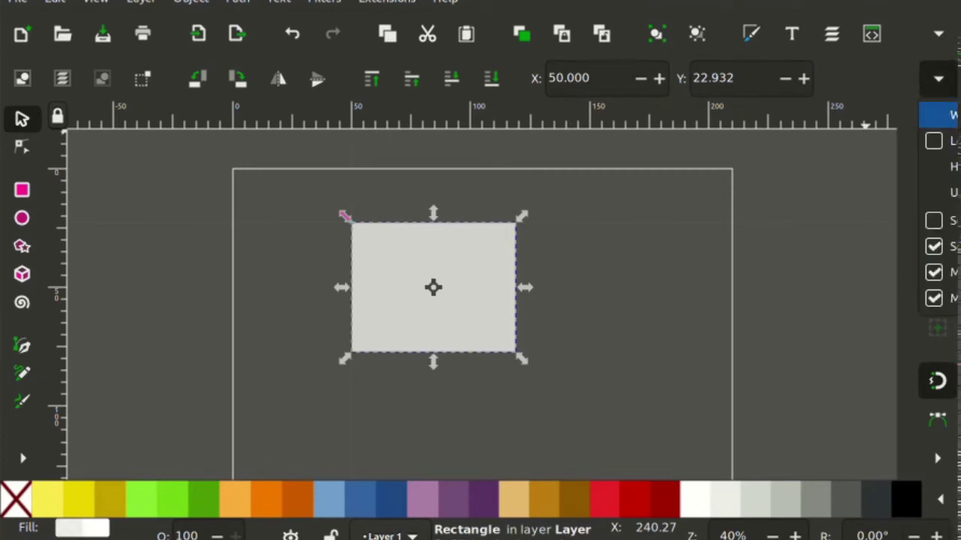
key("Return")
Step: Drag the rotation centre to the page's top-left corner and set it to X 0, Y 0
left_click(514, 287)
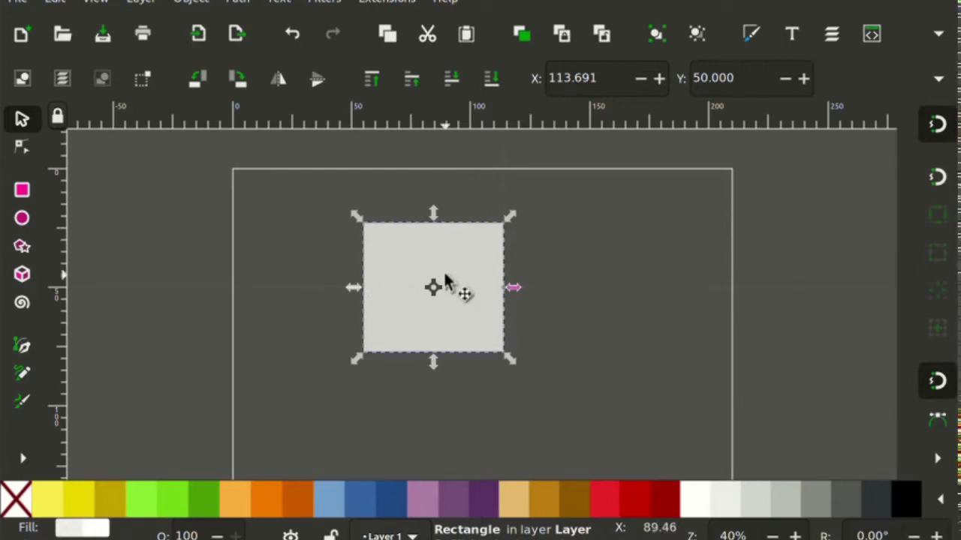
mouse_move(434, 288)
left_mouse_down()
mouse_move(584, 238)
mouse_move(309, 163)
mouse_move(243, 198)
mouse_move(240, 179)
left_mouse_up()
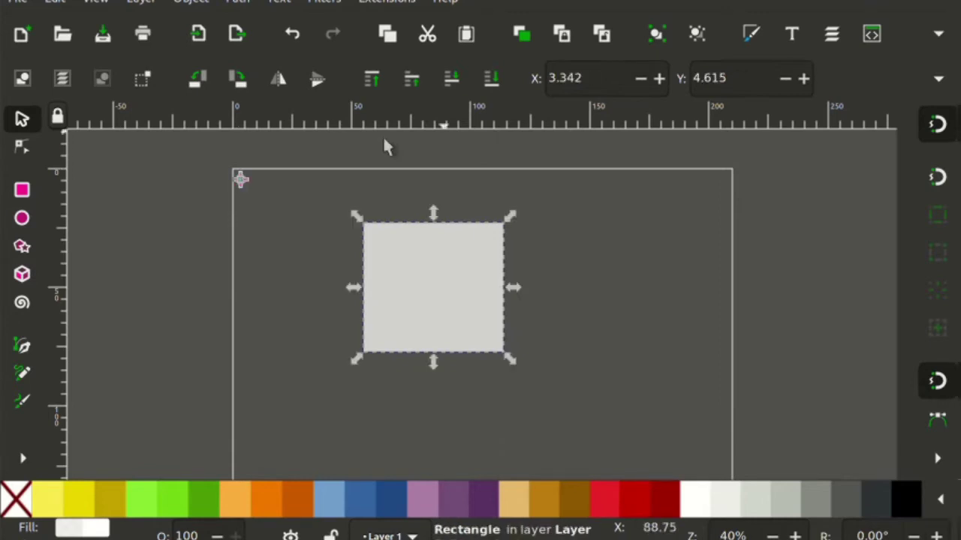
triple_click(600, 78)
type("0")
key("Return")
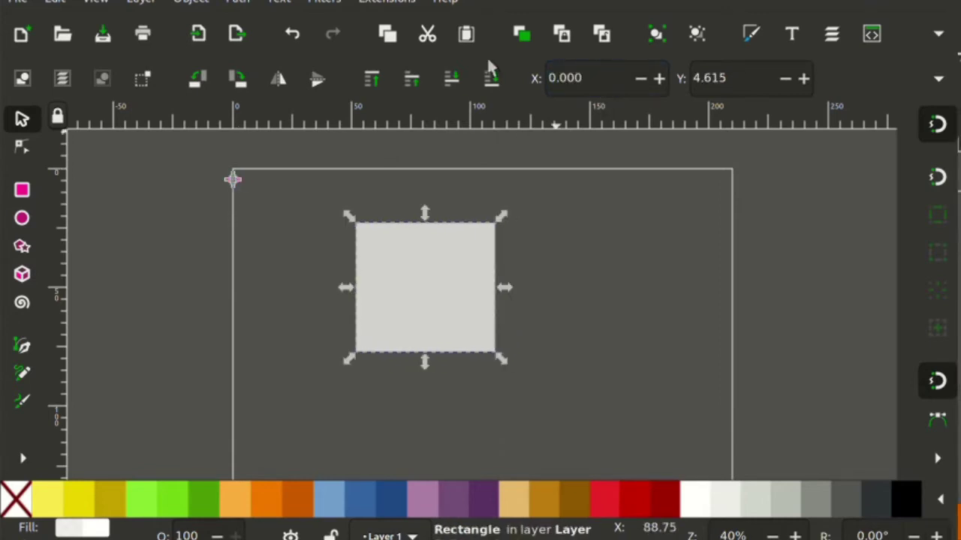
key("Tab")
type("0")
key("Return")
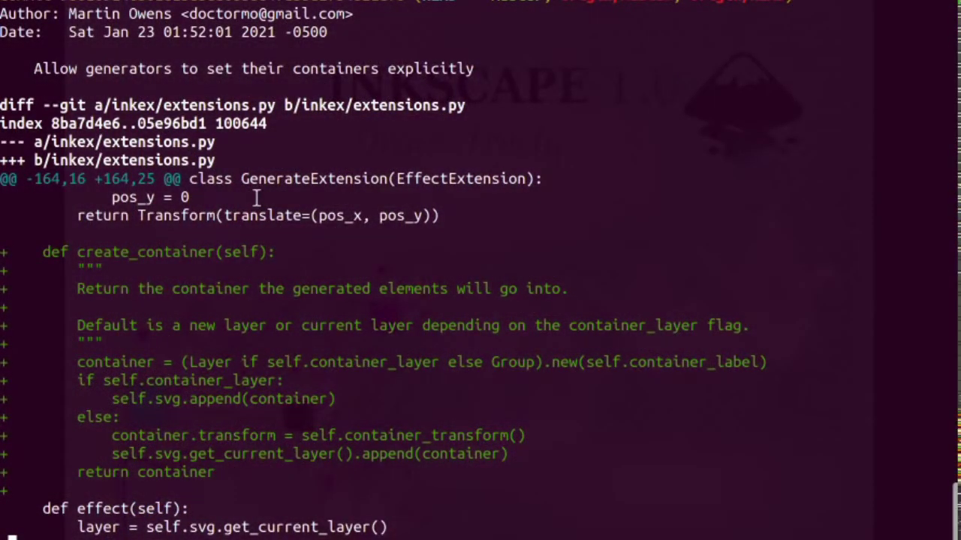
Step: Page down the git log and highlight is_sensitive in the 'Add sensitivity controls' diff
key("space")
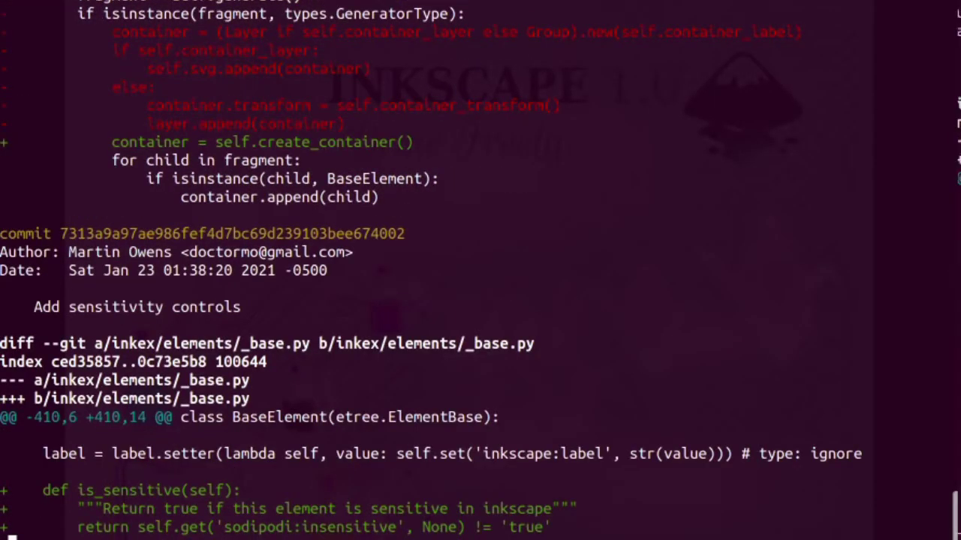
scroll(481, 270, "down", 4)
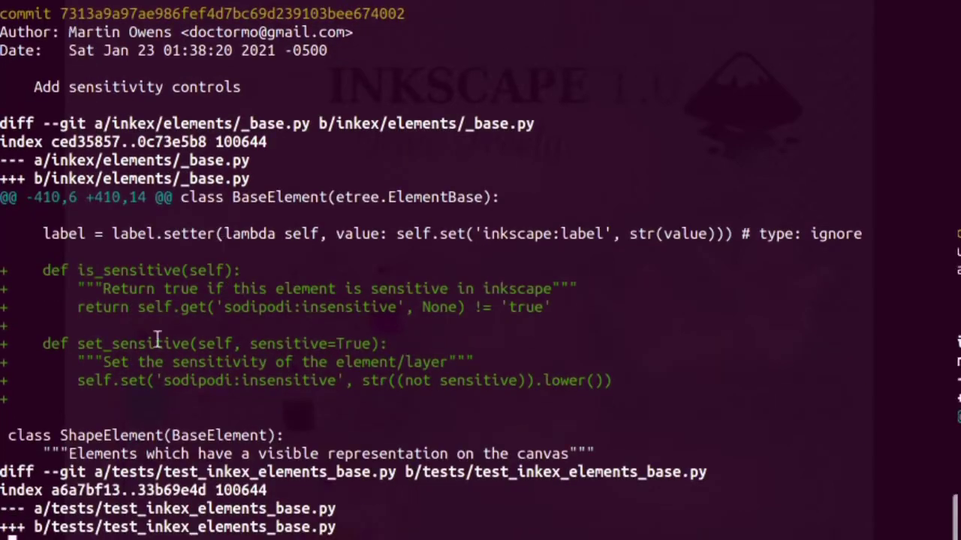
double_click(120, 272)
scroll(417, 345, "down", 4)
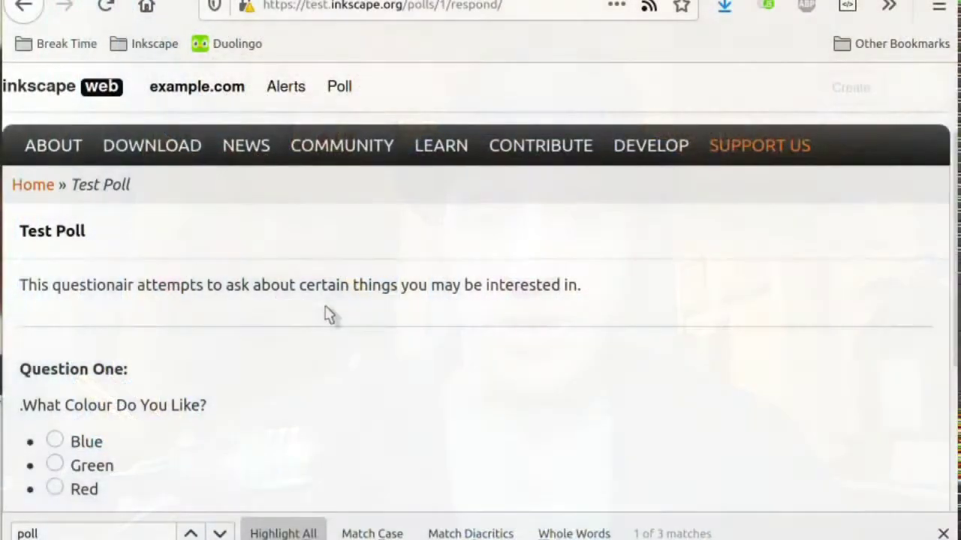
Step: Scroll through the test poll and the project calendar pages
scroll(326, 313, "down", 1)
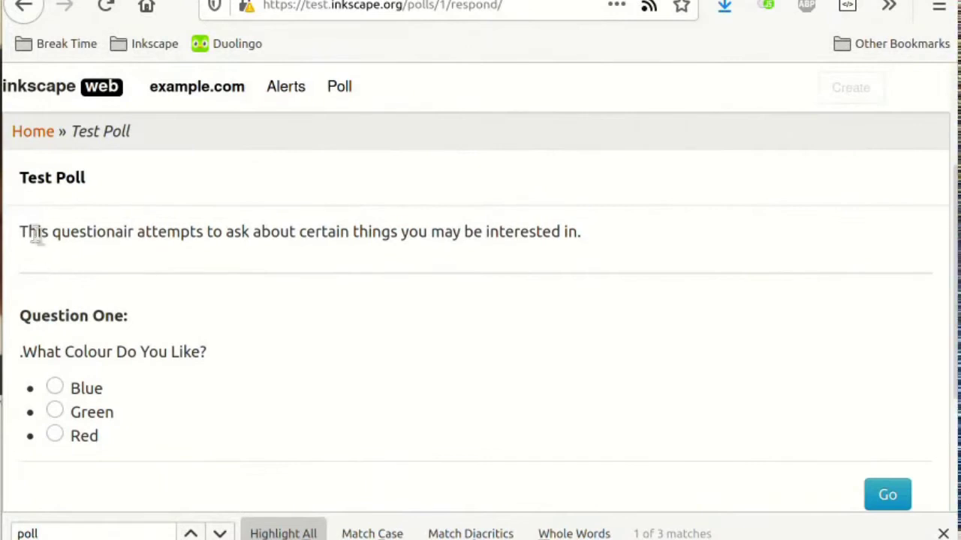
left_click_drag(38, 235, 130, 231)
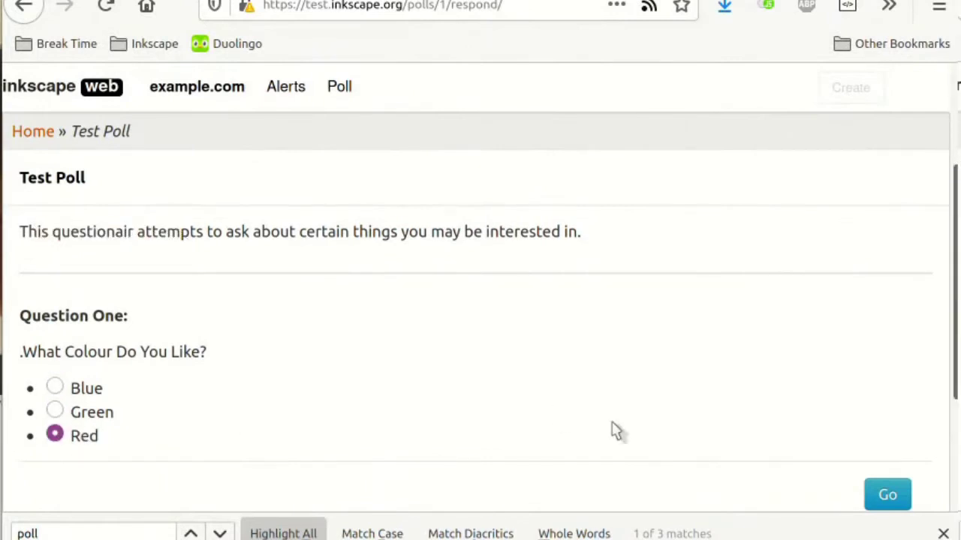
scroll(614, 430, "down", 3)
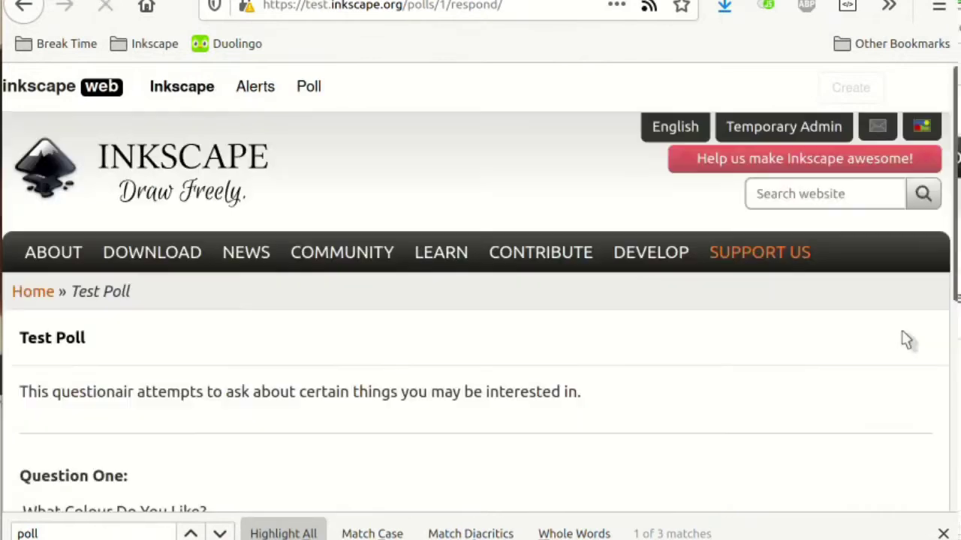
scroll(578, 340, "down", 3)
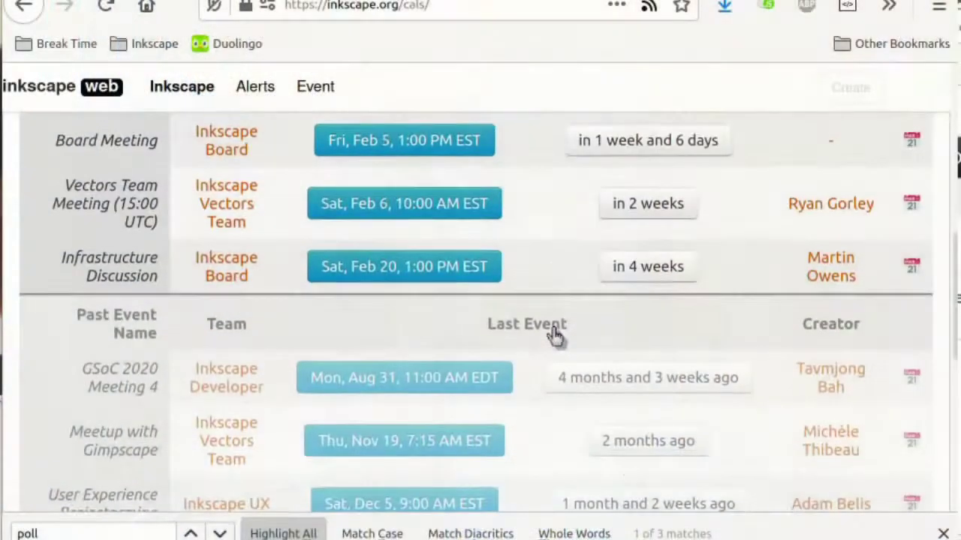
scroll(554, 337, "up", 5)
scroll(554, 331, "down", 10)
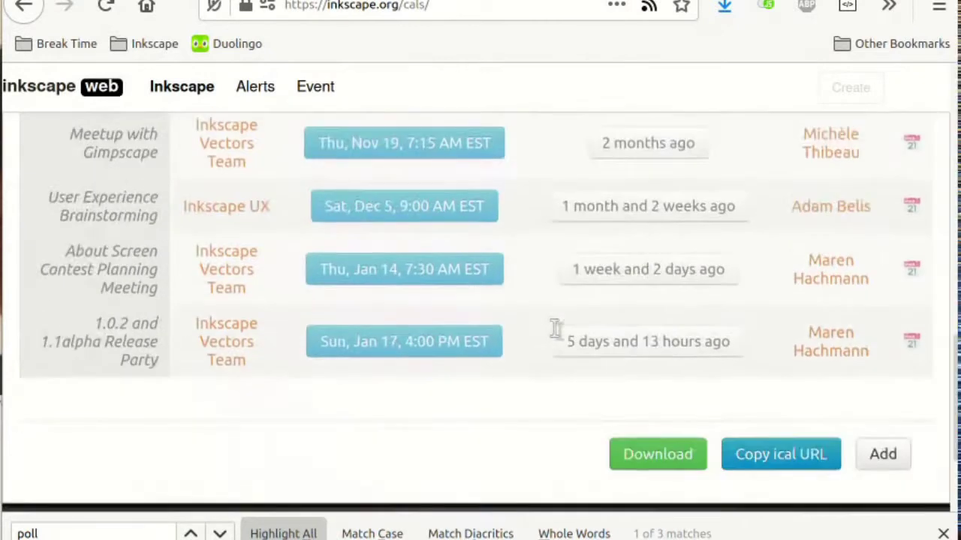
Step: Append inkscape.ics?alert= to the /cals/ address in the address bar
left_click(501, 13)
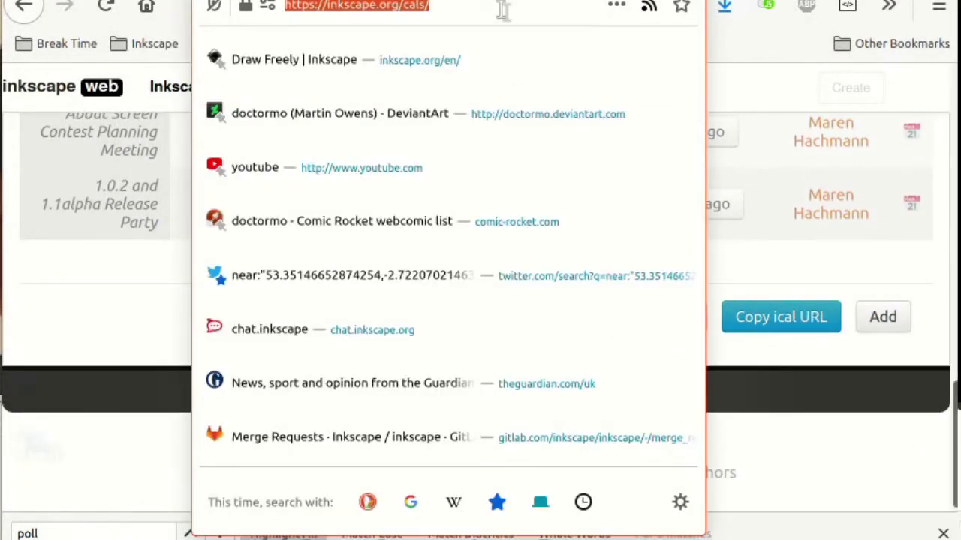
key("End")
type("inkscape.ics?")
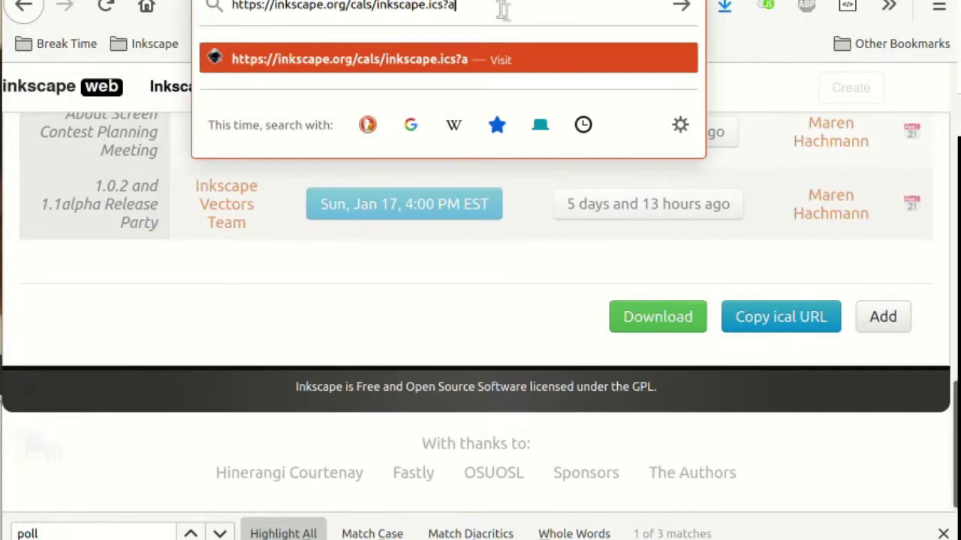
type("alert=")
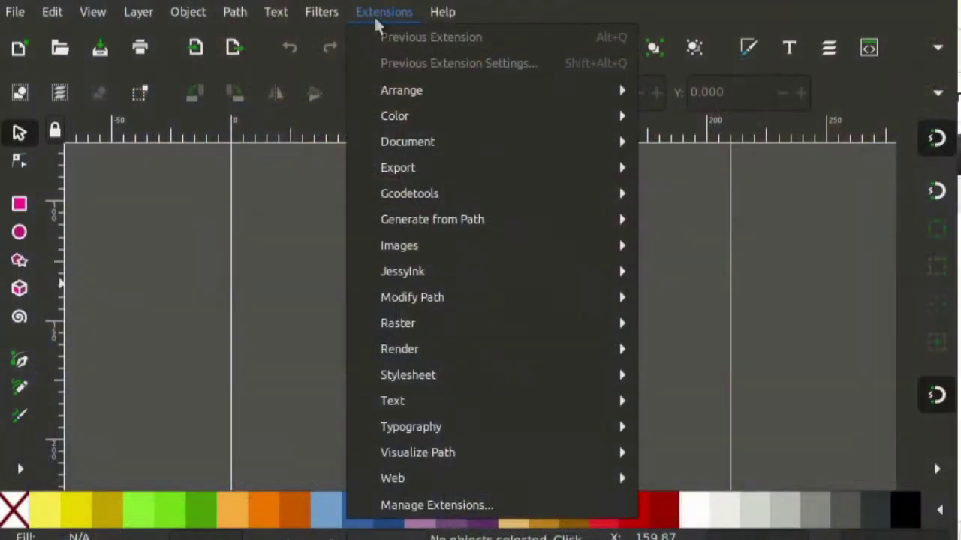
Step: Install the Tableau package from the cutter search results in Manage Extensions
left_click(510, 505)
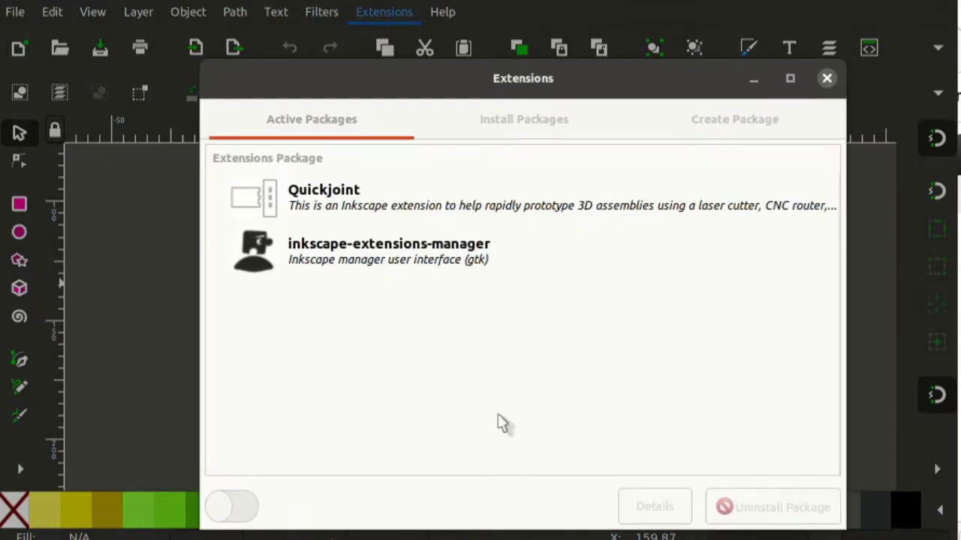
left_click(484, 137)
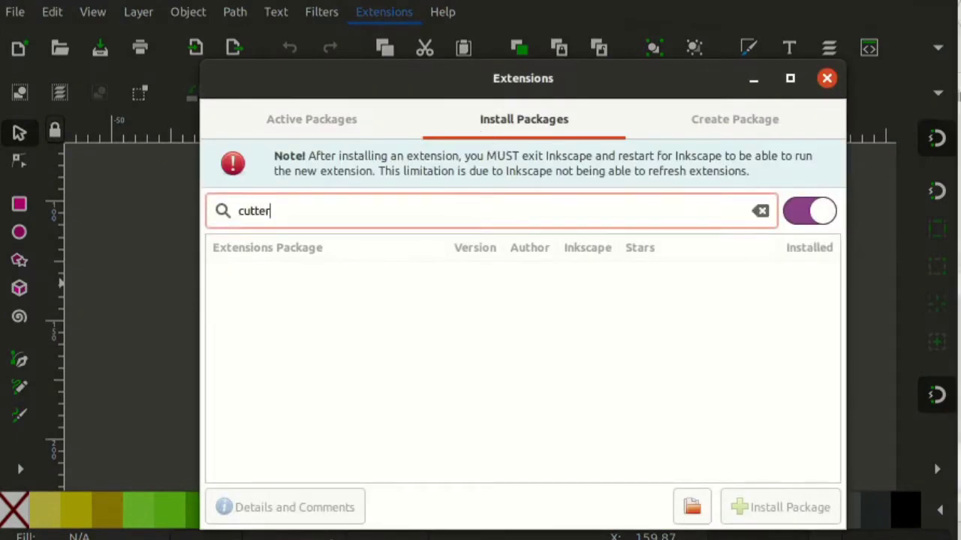
scroll(418, 445, "down", 2)
left_click(415, 446)
left_click(765, 503)
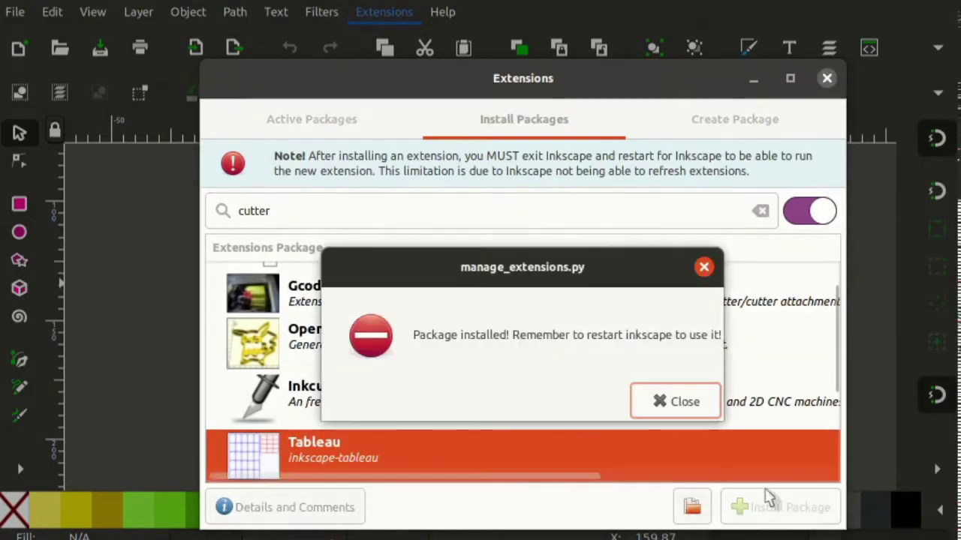
left_click(679, 406)
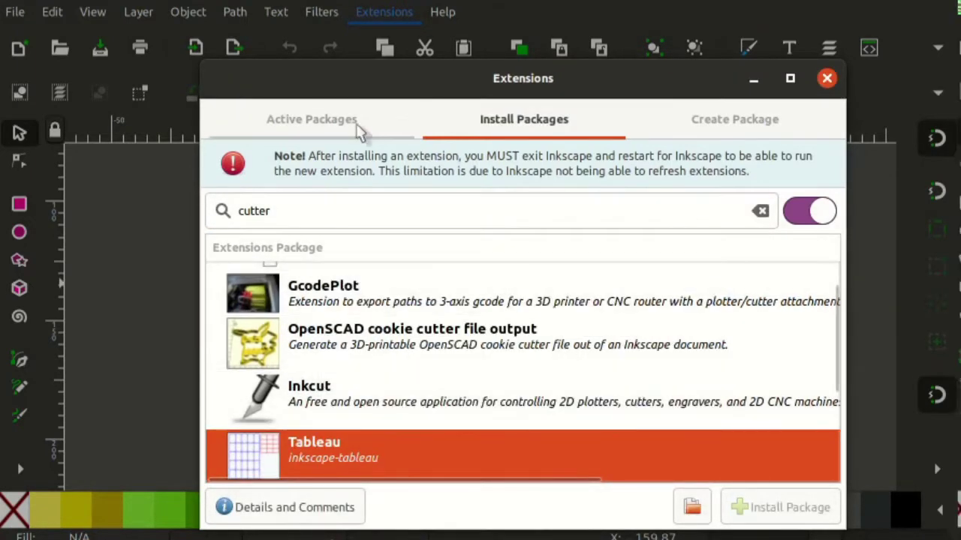
Step: Confirm Tableau is listed under Active Packages and close the extension manager
left_click(361, 135)
left_click(456, 260)
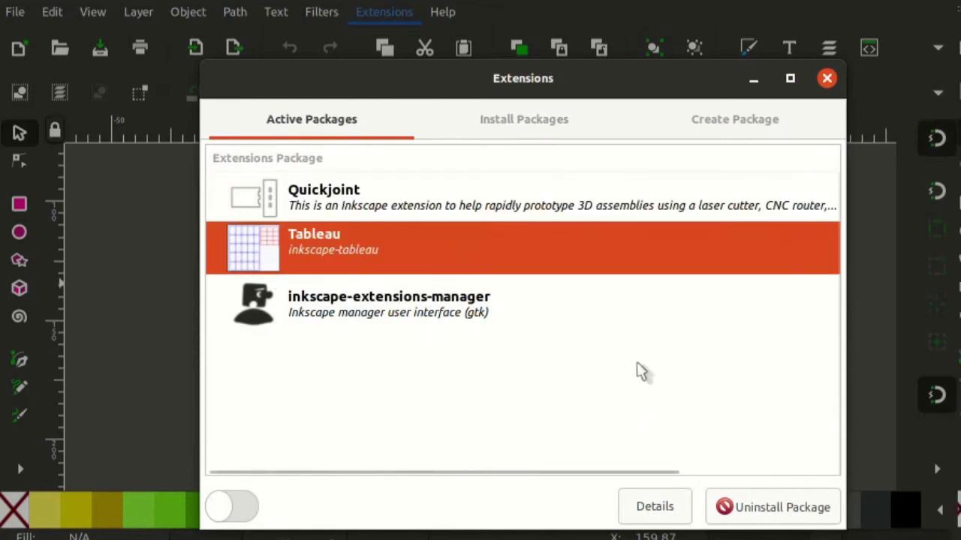
left_click(827, 79)
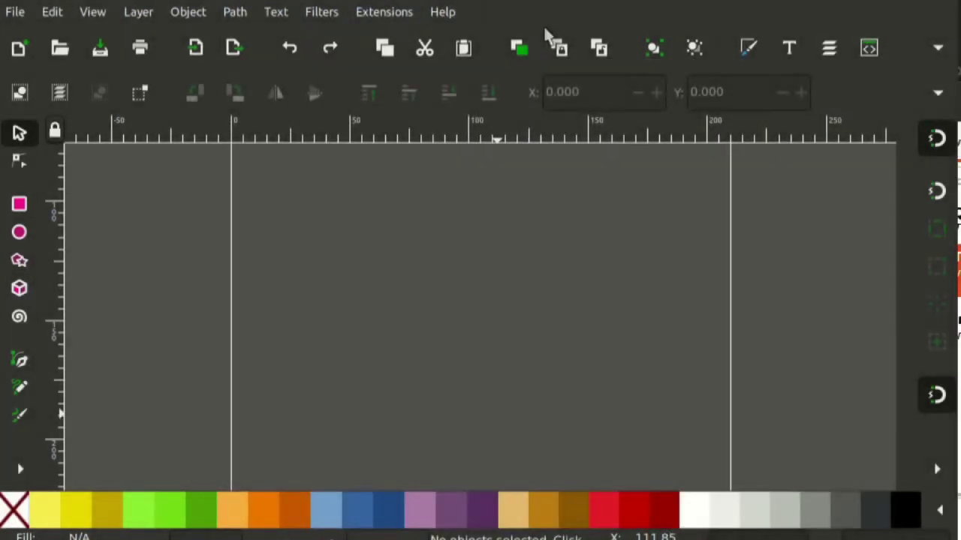
left_click(375, 13)
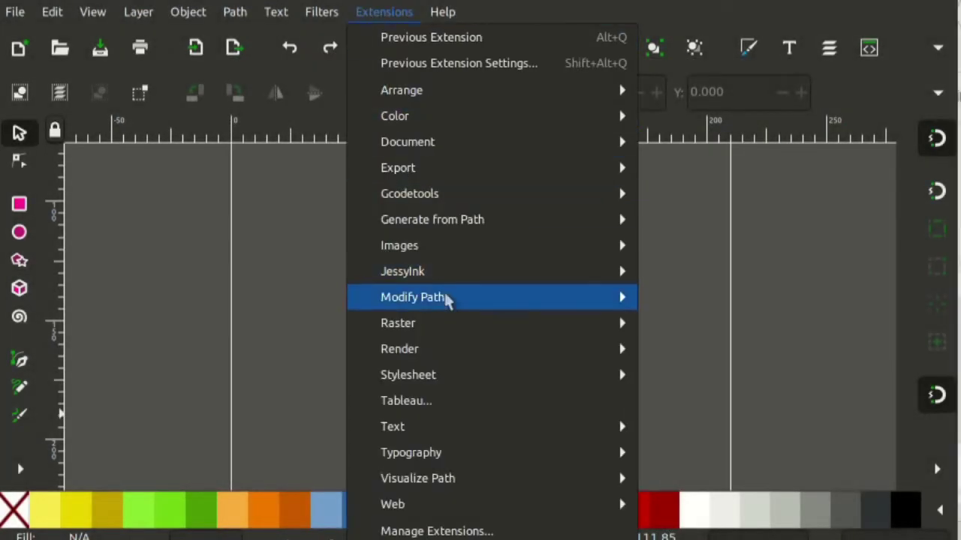
Step: Open and close the Tableau table options, then uninstall the Tableau package from Active Packages
left_click(446, 405)
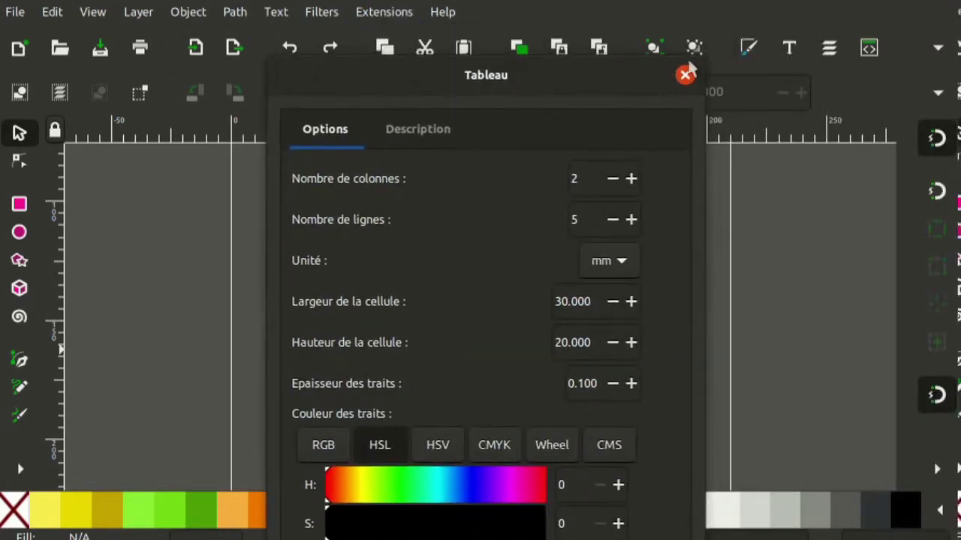
left_click(685, 76)
left_click(402, 15)
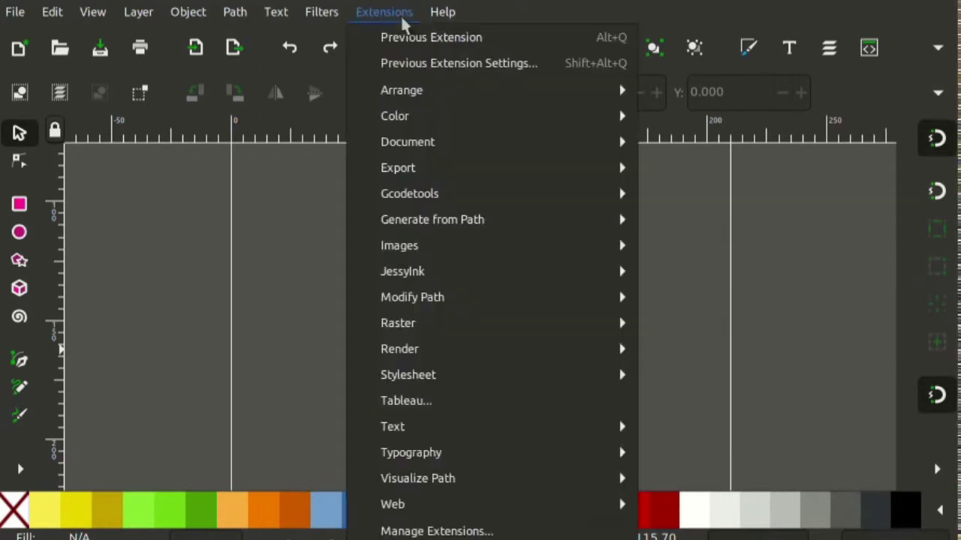
left_click(473, 531)
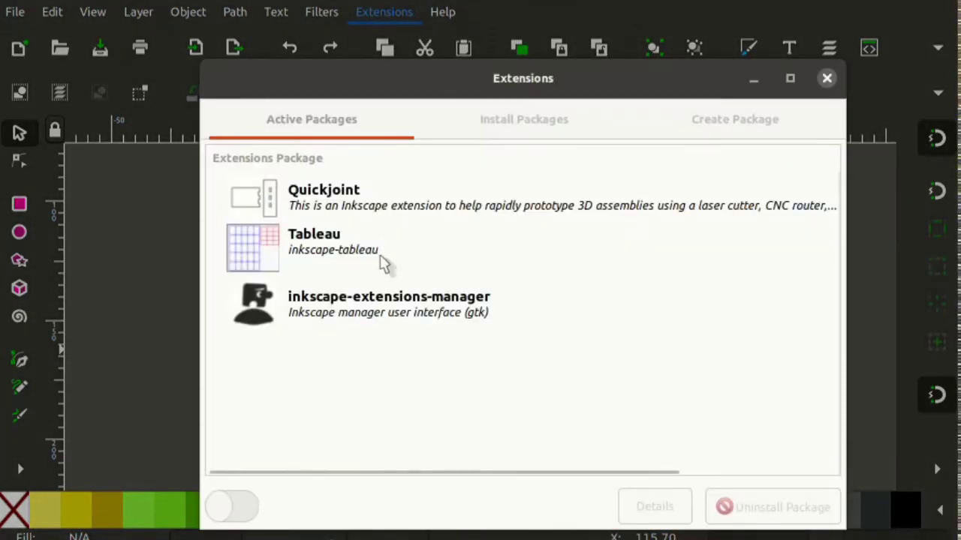
left_click_drag(421, 90, 380, 101)
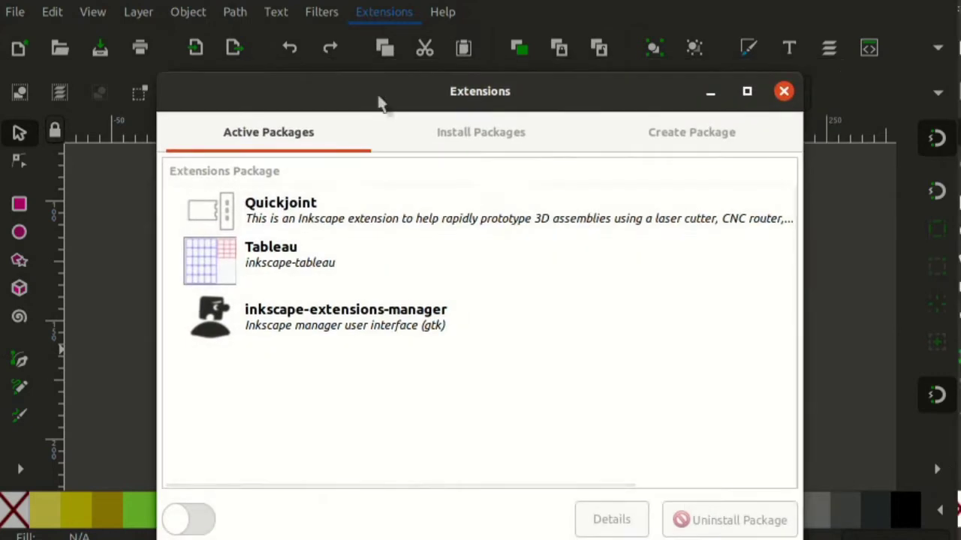
left_click(322, 262)
left_click(710, 525)
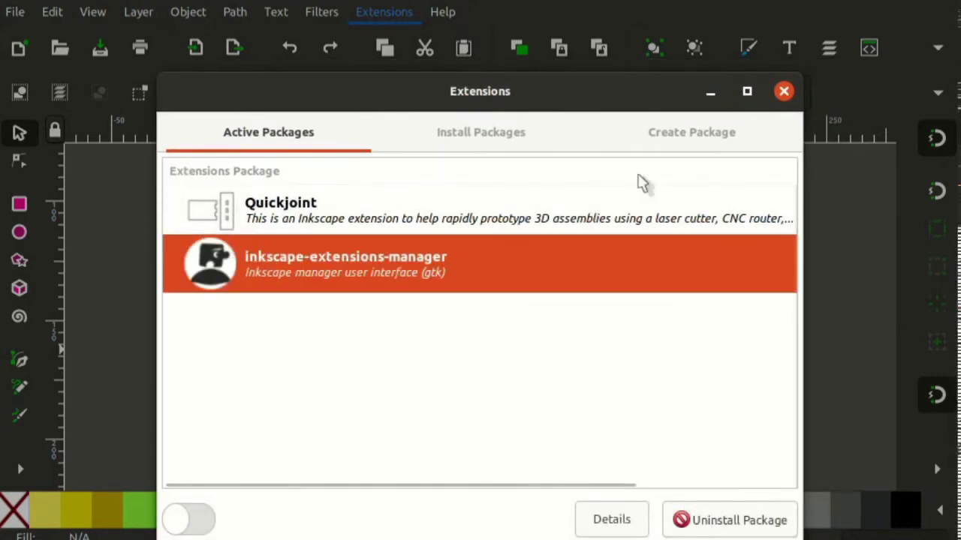
left_click(783, 92)
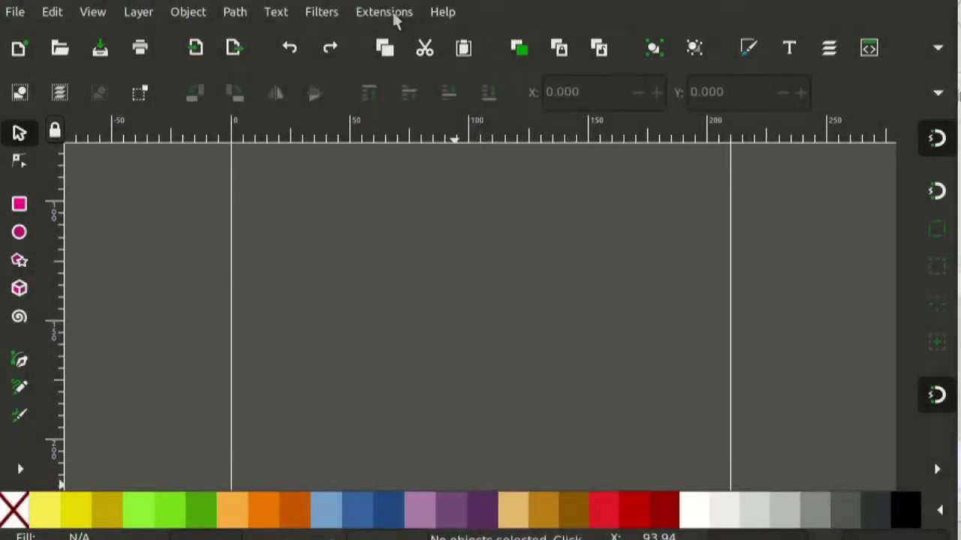
left_click(393, 15)
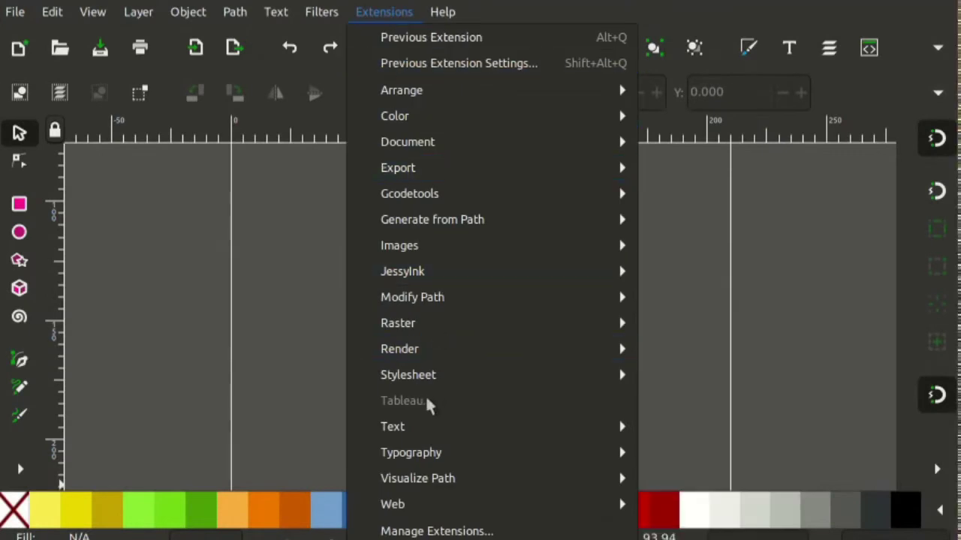
left_click(277, 380)
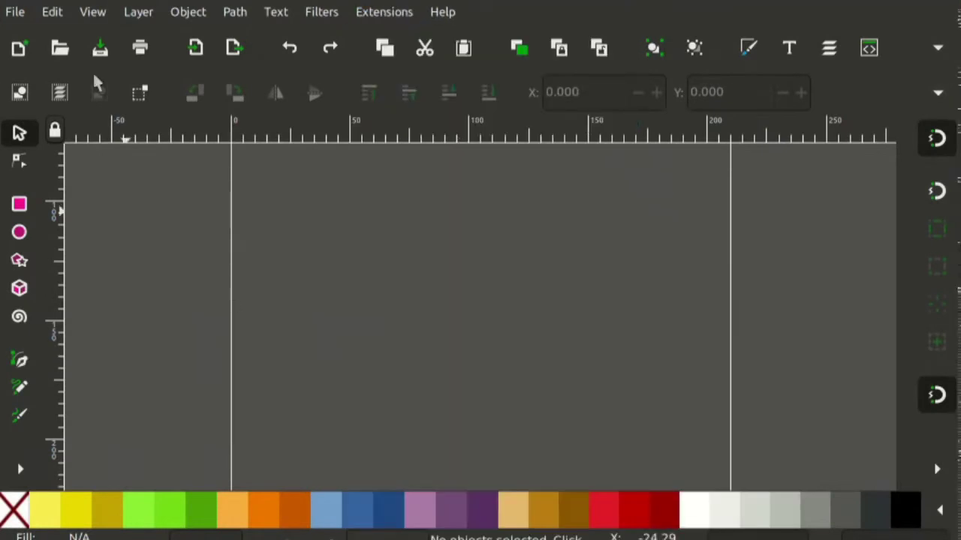